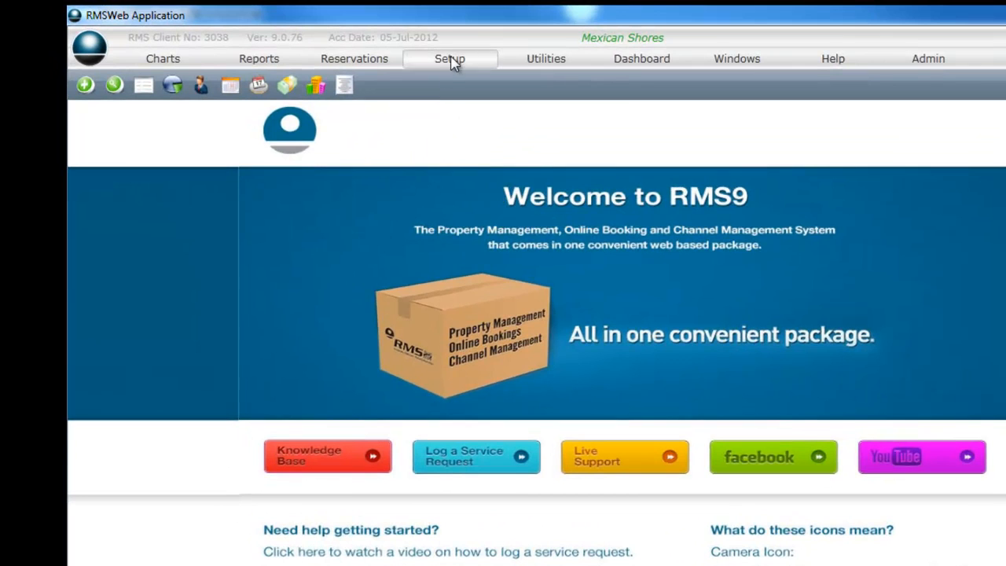
- Go to Setup > Lookup Tables > Attributes to show the empty Attributes Setup list
click(454, 63)
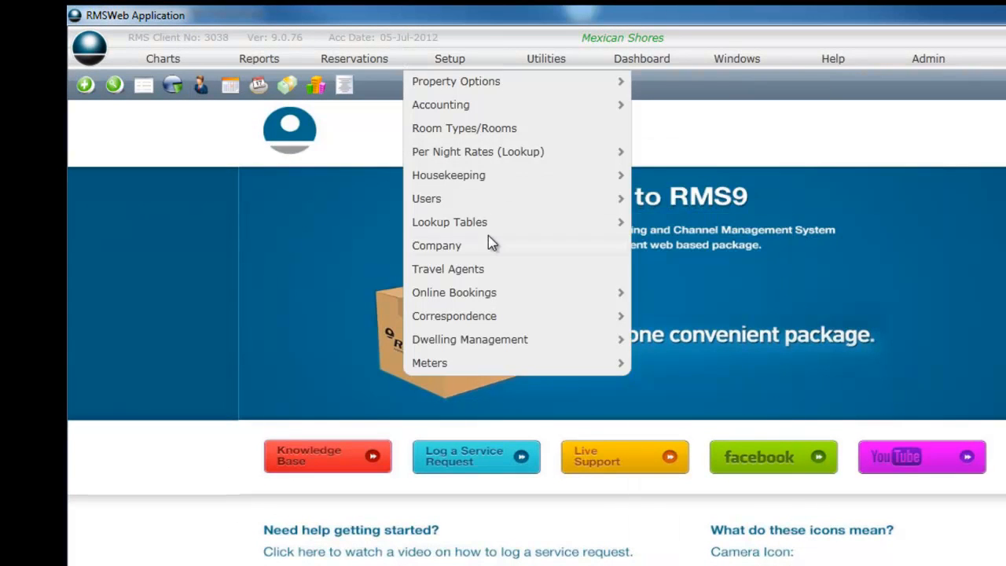
mouse_move(449, 223)
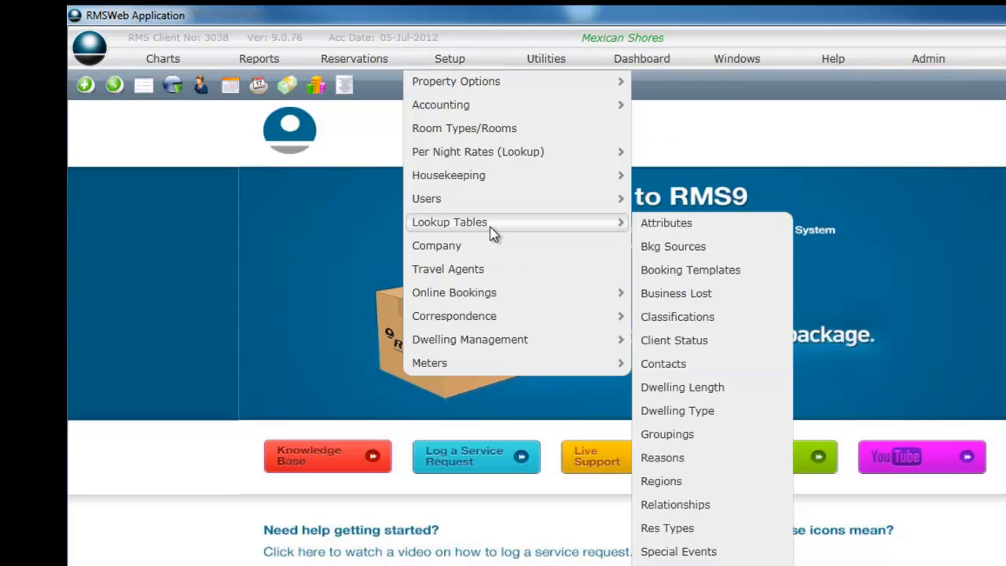
click(703, 227)
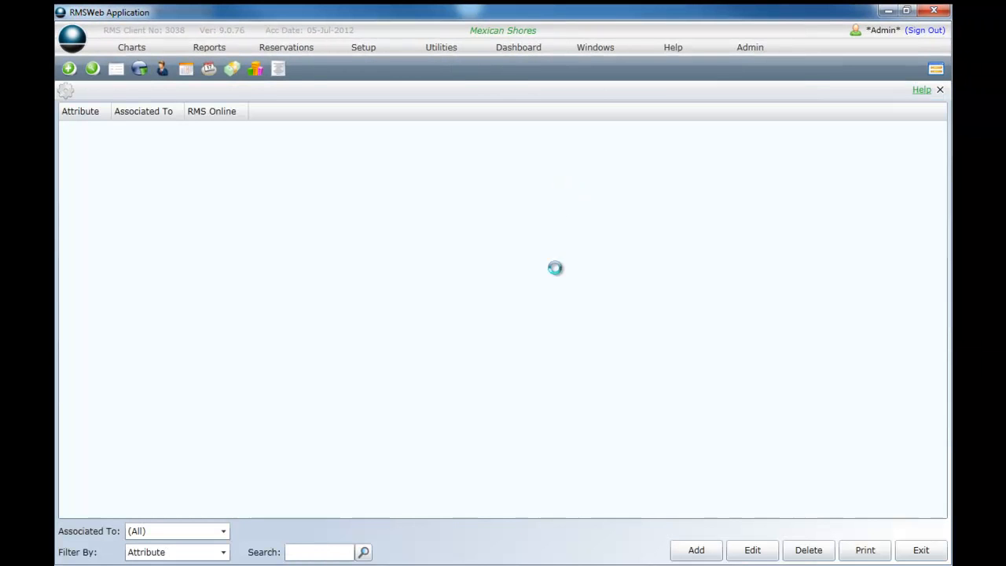
- Add a new Room Type attribute named 'Ocean View' and tick Show in RMSOnline
click(696, 549)
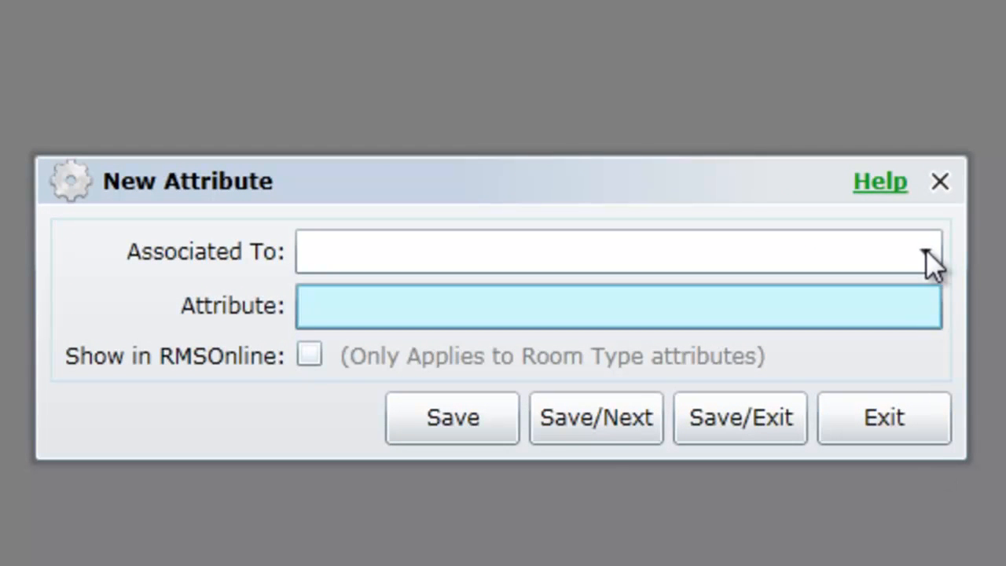
click(926, 249)
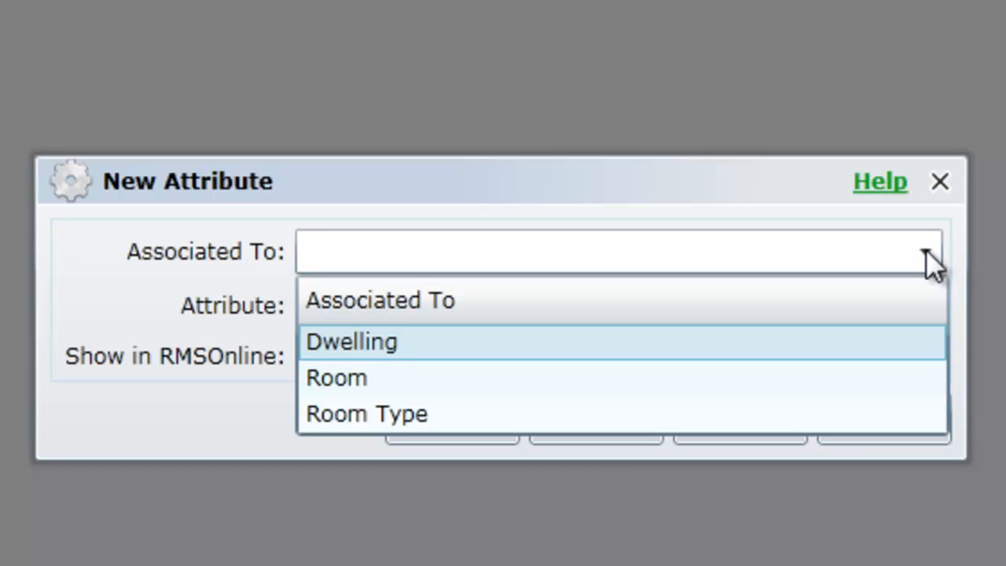
click(824, 416)
click(519, 305)
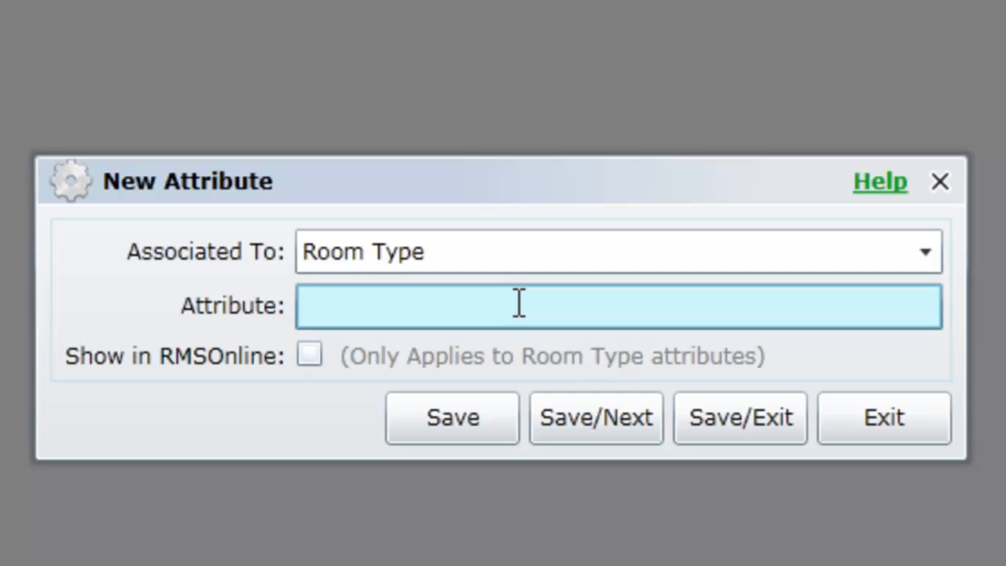
text(Oc)
text(ean View)
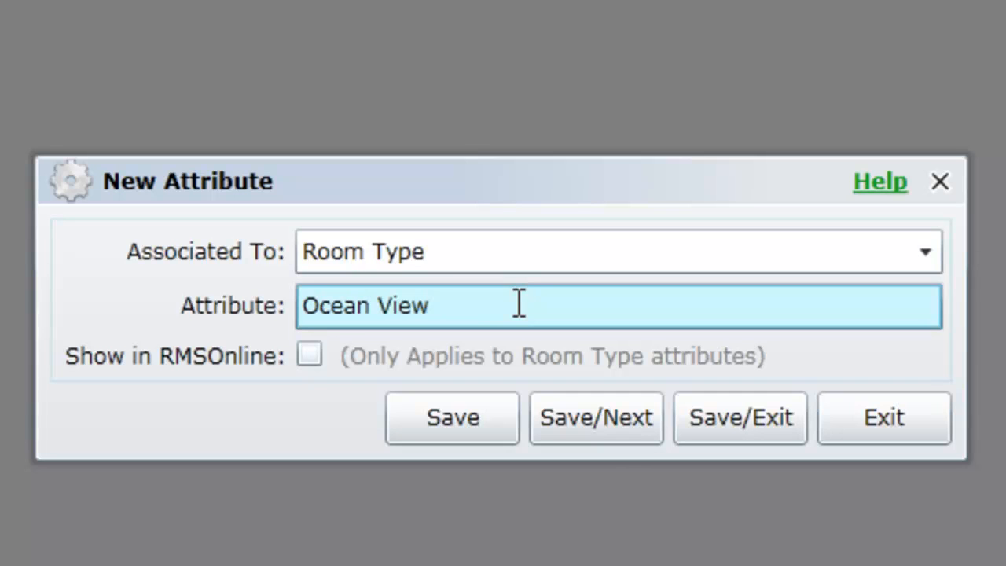
click(309, 355)
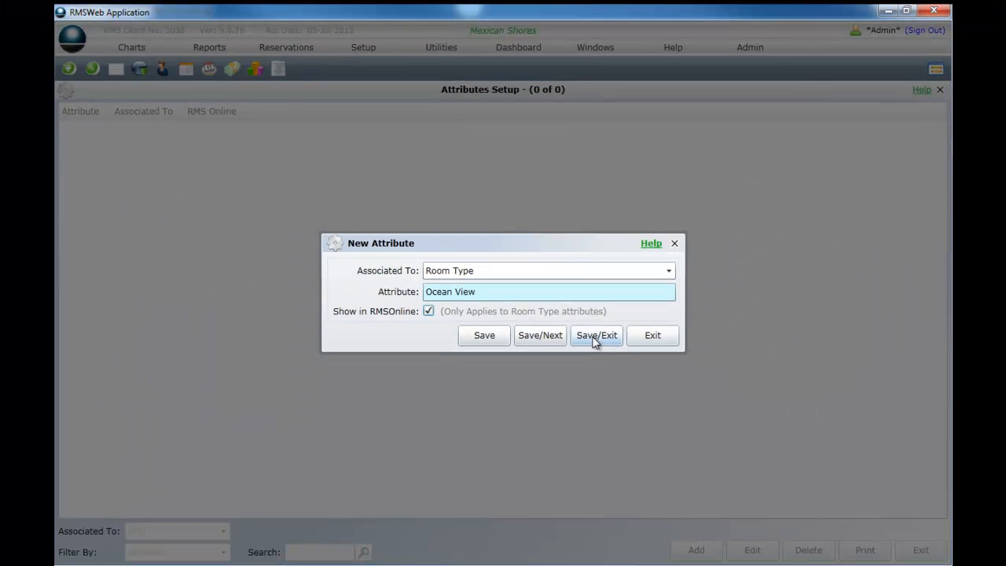
- Save the Ocean View attribute and return to the Attributes Setup list
click(595, 336)
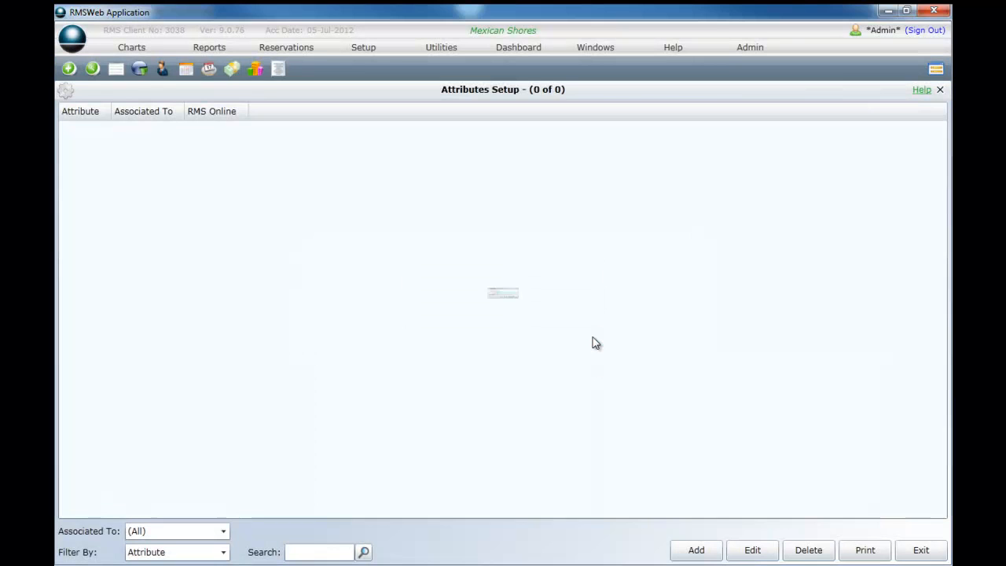